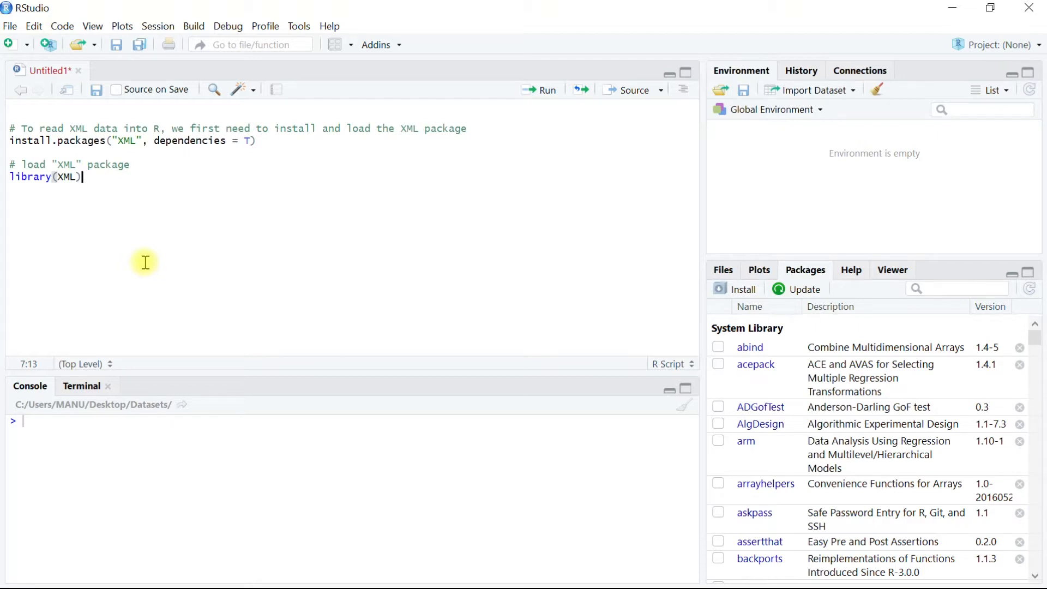
# Step: Start a new script line after the install.packages and library(XML) code
pyautogui.press('Return')
pyautogui.press('Return')
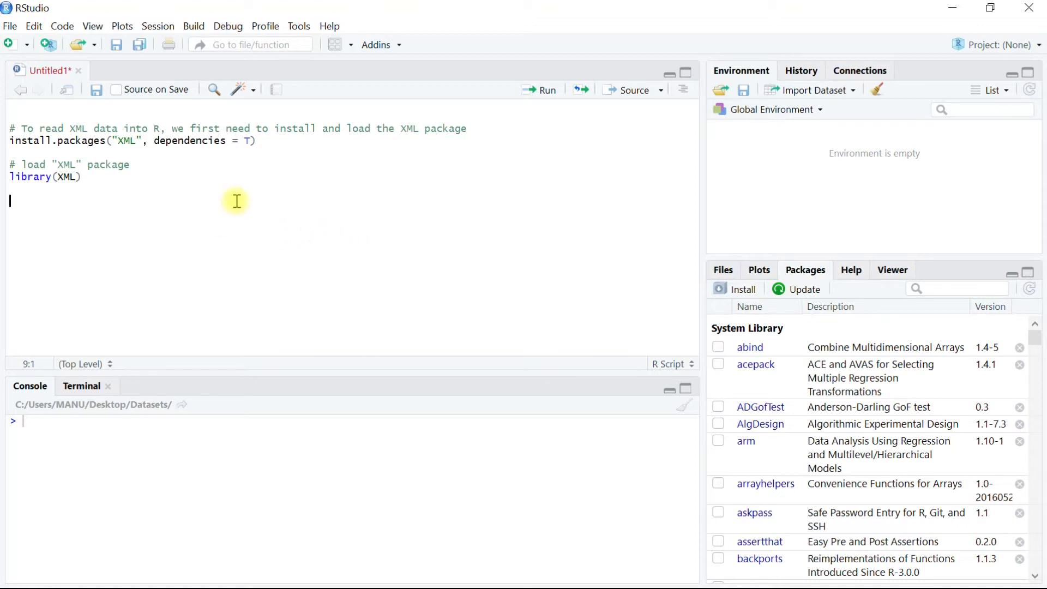
# Step: Run the selected lines so the XML package installs with dependencies and loads
pyautogui.moveTo(130, 211); pyautogui.dragTo(10, 116)
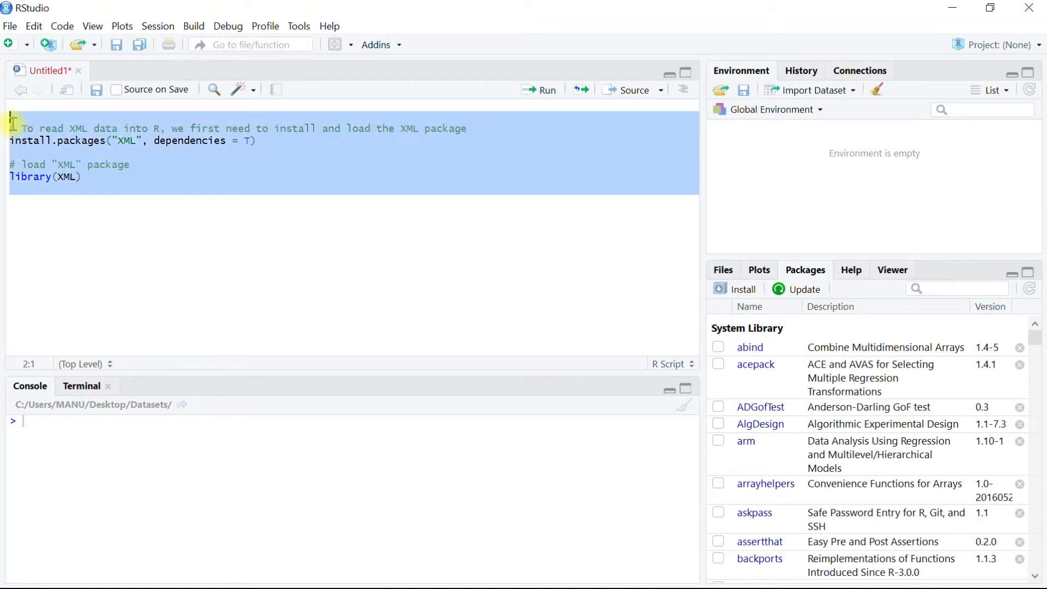
pyautogui.click(540, 90)
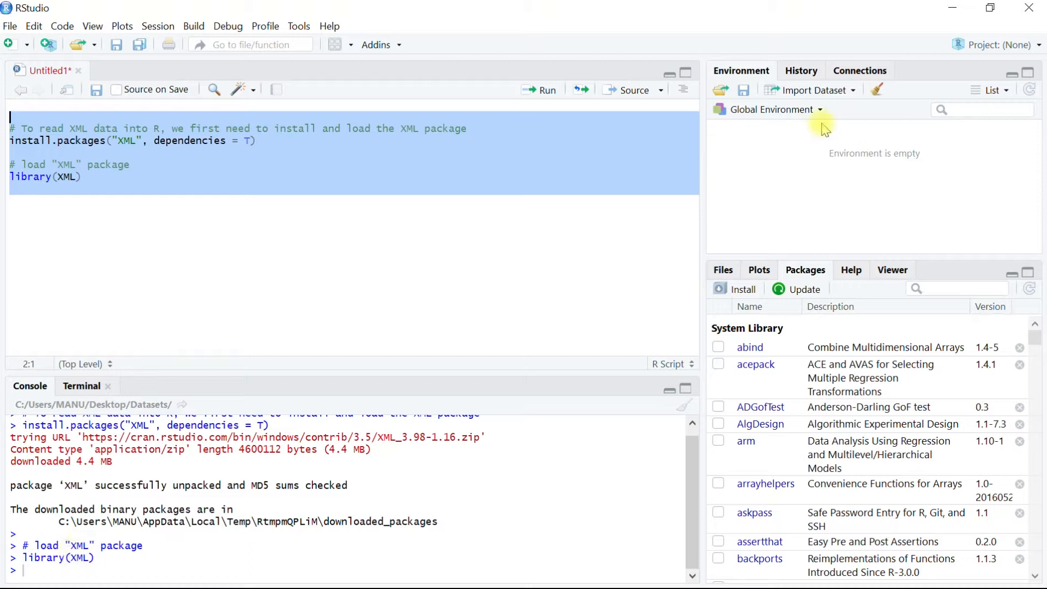
pyautogui.click(531, 295)
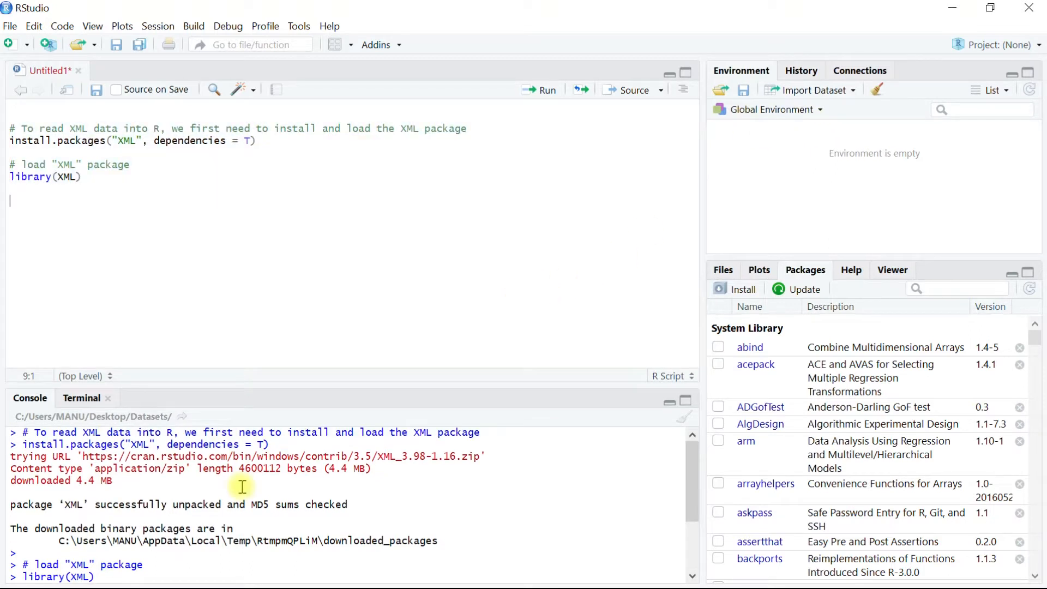
# Step: Clear the console output with Ctrl+L before adding the download.file code
pyautogui.hotkey('ctrl', 'l')
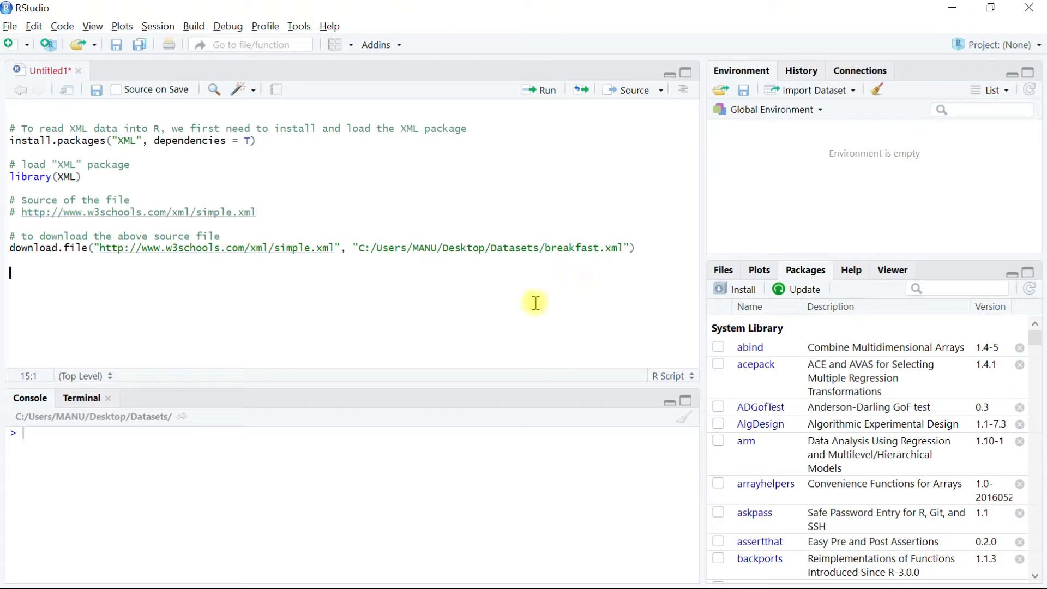
# Step: Browse to the Datasets folder and show the open-with options for breakfast.xml
pyautogui.hotkey('ctrl', 'o')
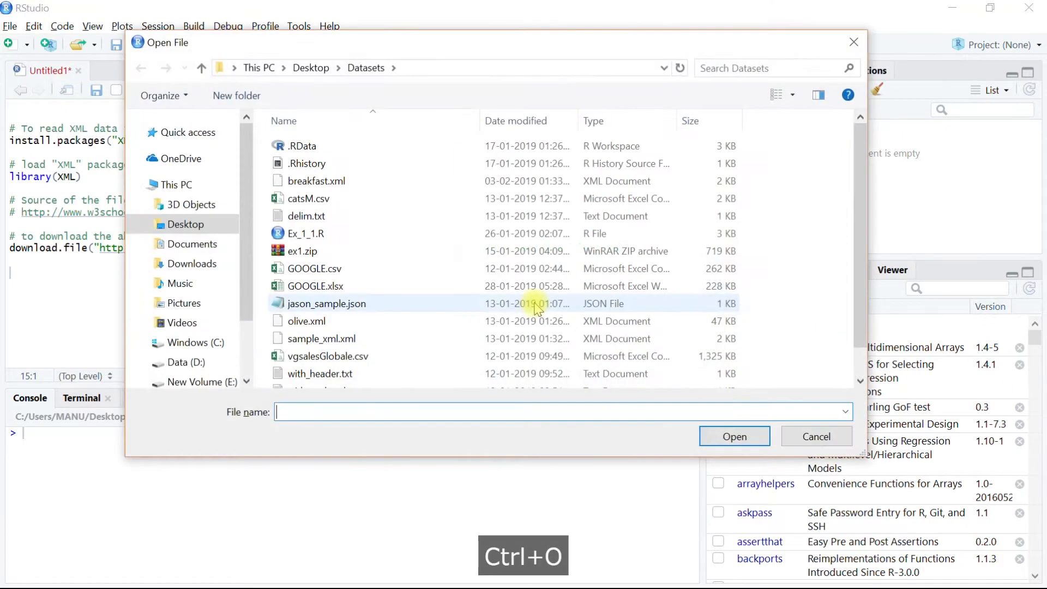
pyautogui.rightClick(317, 180)
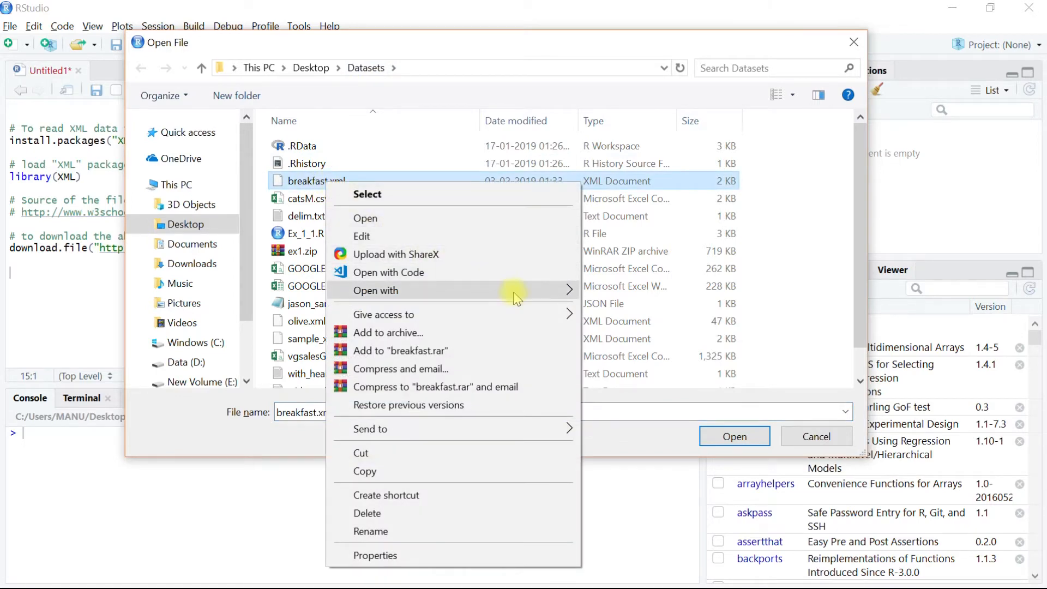
# Step: View breakfast.xml's food entries in Notepad, then close it and cancel the file dialog
pyautogui.moveTo(375, 291)
pyautogui.click(630, 311)
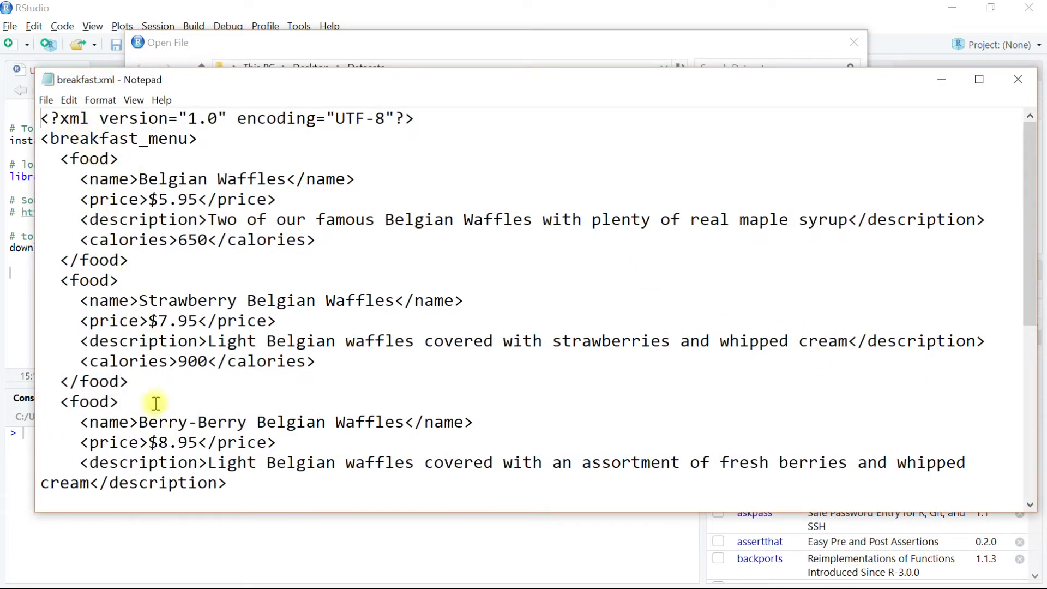
pyautogui.click(190, 219)
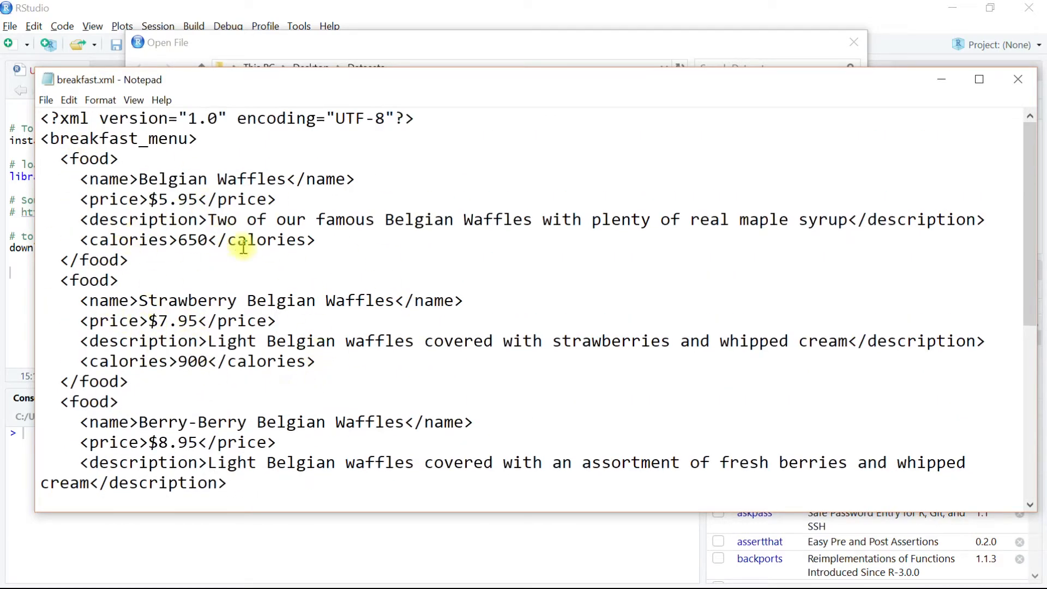
pyautogui.click(1023, 84)
pyautogui.click(816, 438)
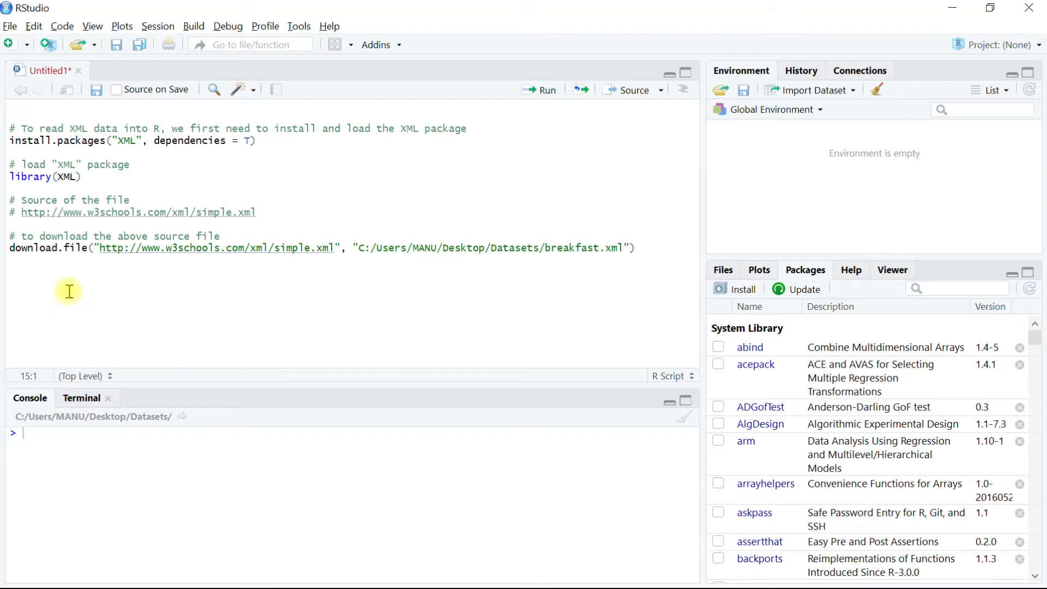
# Step: Paste the fileName, xmlInternalTreeParse, print and xmlToDataFrame lines, with a blank line after fileName
pyautogui.write('# To read the data fileName <- "C:/Users/MANU/Desktop/Datasets/breakfast.xml" xmlData <- xmlInternalTreeParse(fileName)  # Print xml data print(xmlData)  # convert xml data into a dataframe xmlDataFrame <- xmlToDataFrame(xmlData)')
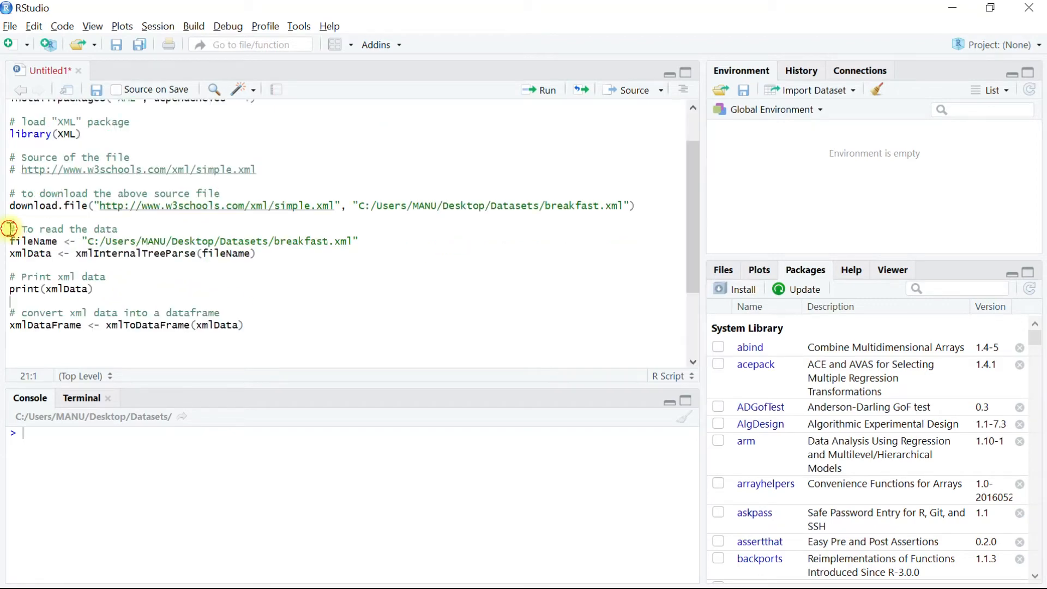
pyautogui.moveTo(11, 229); pyautogui.dragTo(264, 324)
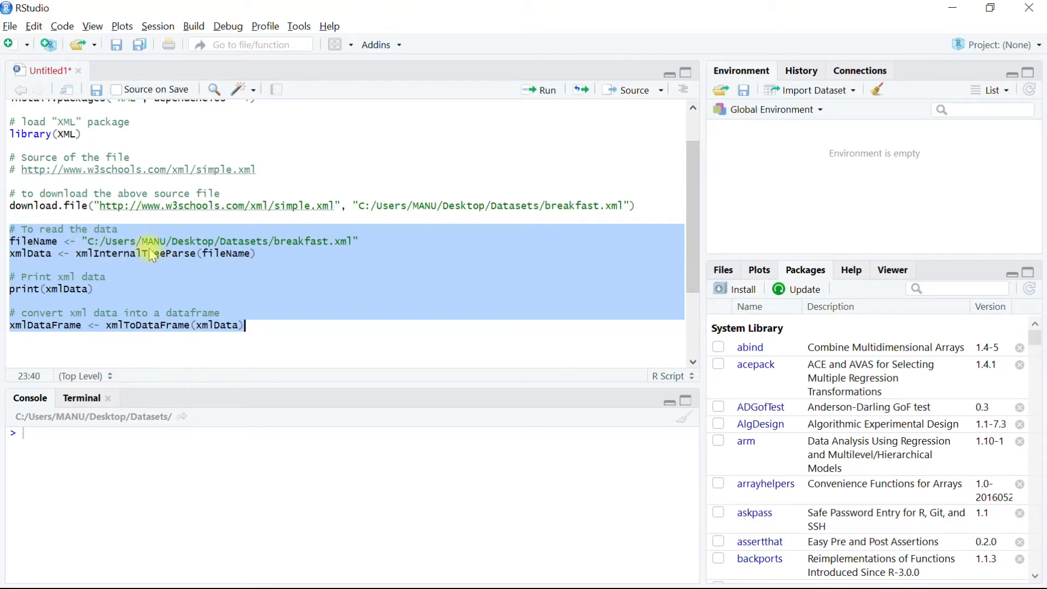
pyautogui.click(88, 253)
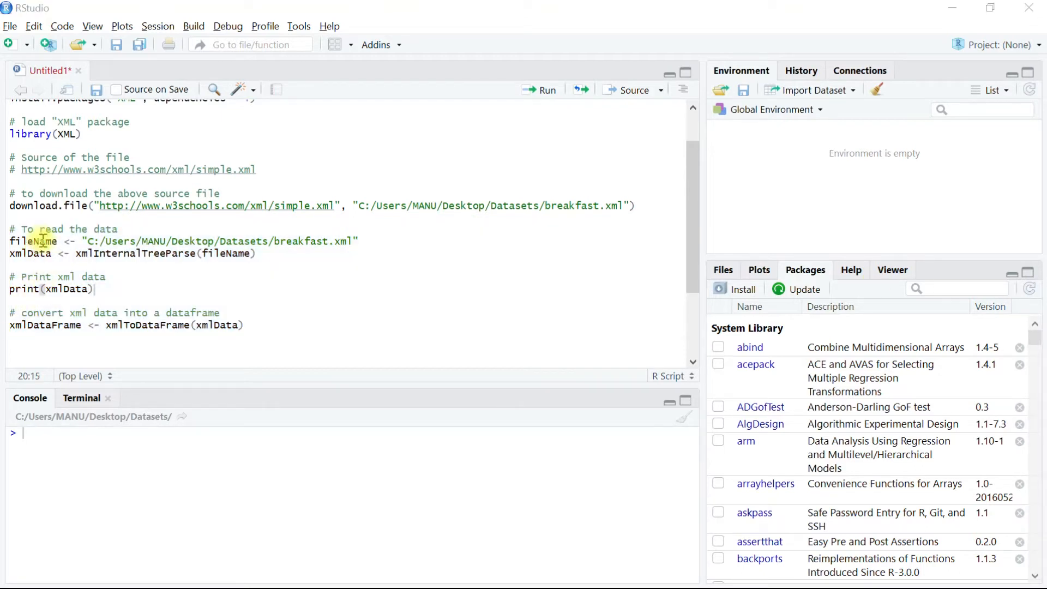
pyautogui.click(98, 241)
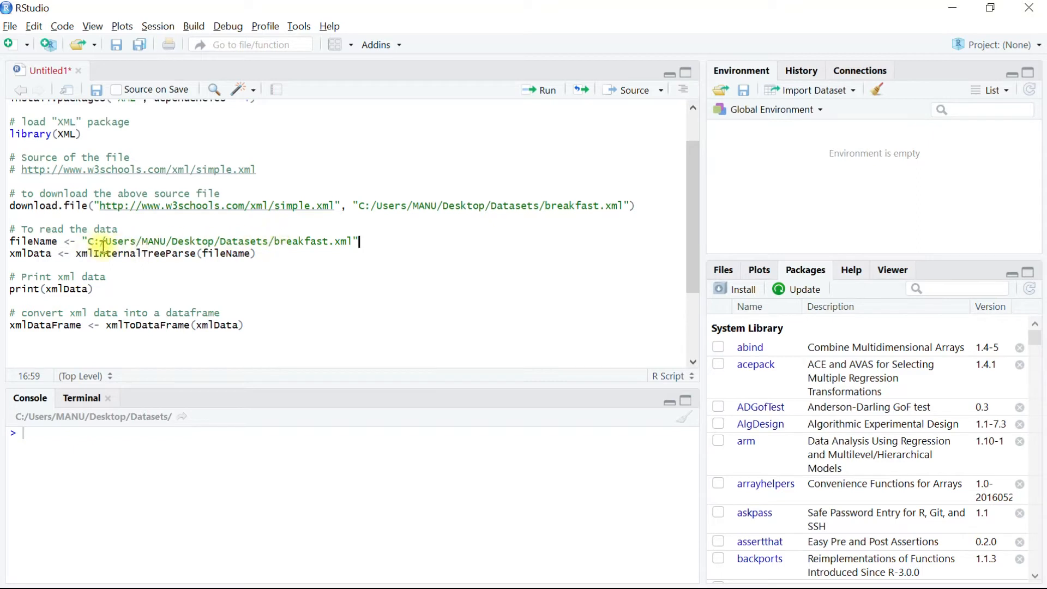
pyautogui.press('Return')
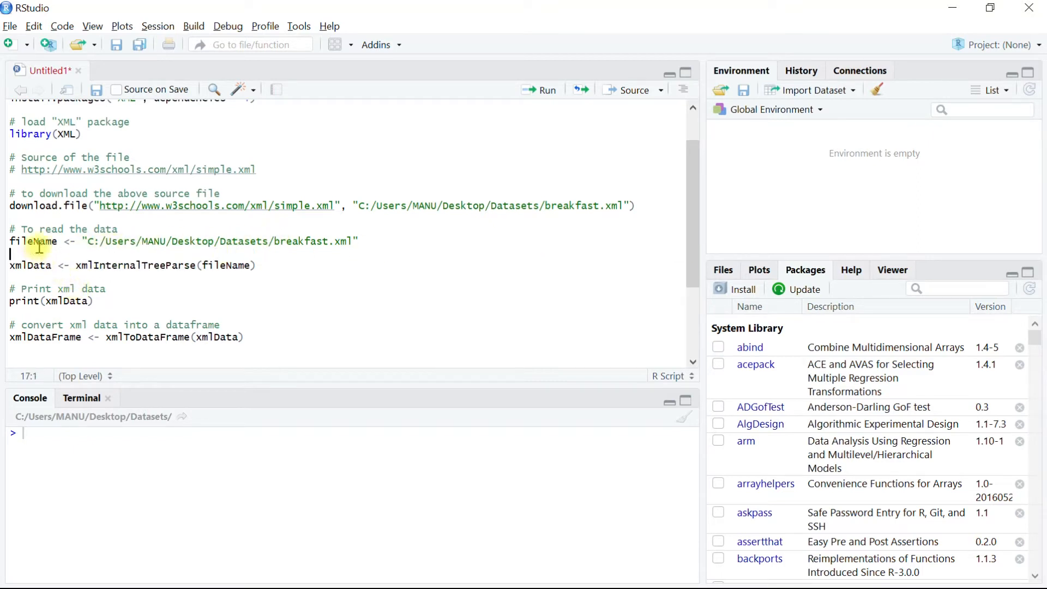
pyautogui.click(367, 241)
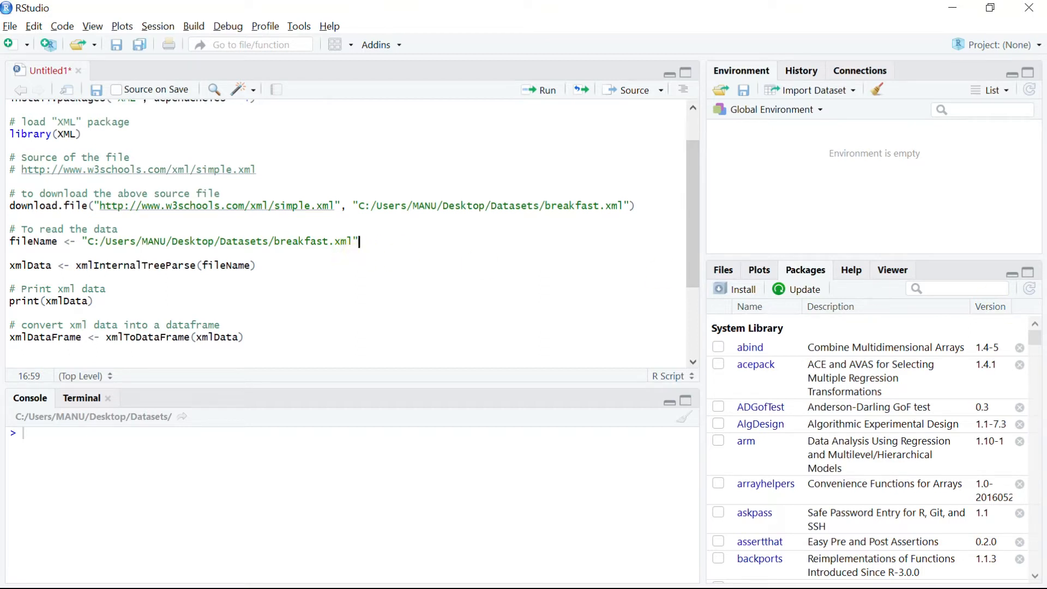
pyautogui.click(221, 265)
# Step: Run the fileName assignment line pointing at breakfast.xml
pyautogui.moveTo(358, 241); pyautogui.dragTo(11, 241)
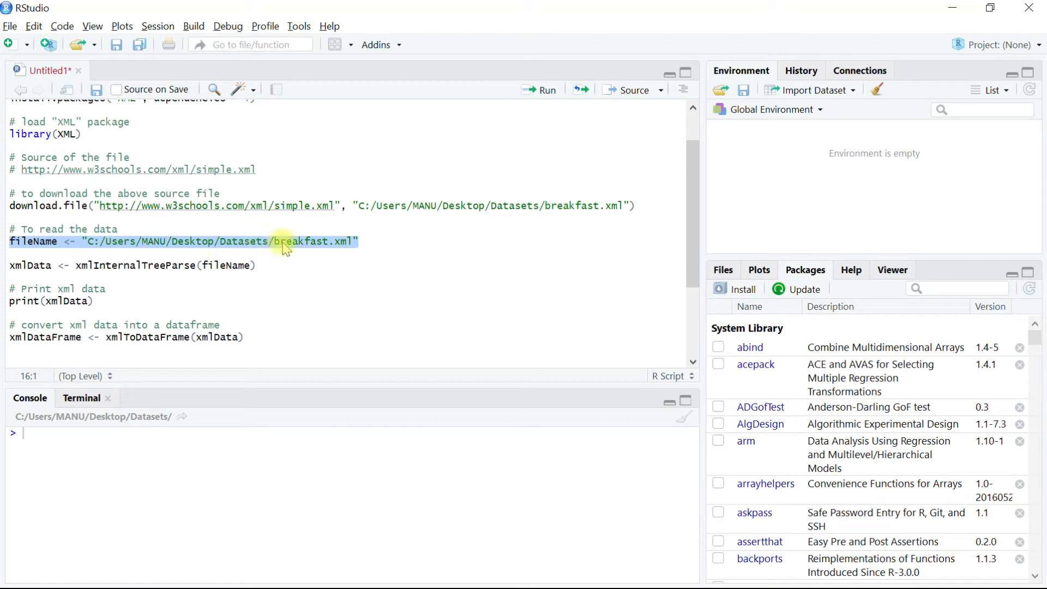
pyautogui.moveTo(10, 241); pyautogui.dragTo(352, 241)
pyautogui.click(540, 91)
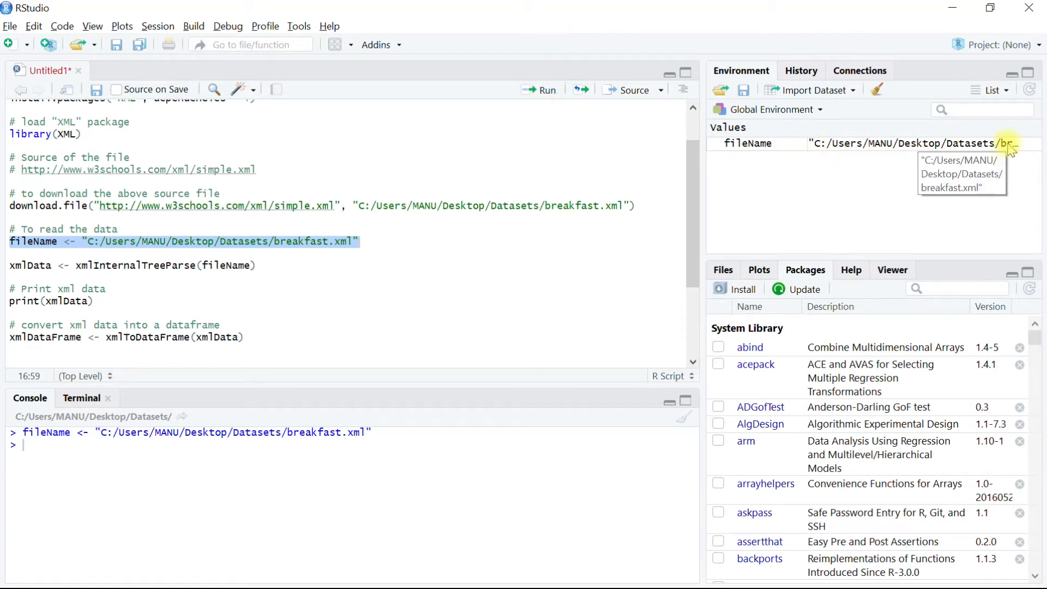
# Step: Run xmlData <- xmlInternalTreeParse(fileName) so xmlData appears in the environment
pyautogui.moveTo(255, 266); pyautogui.dragTo(5, 272)
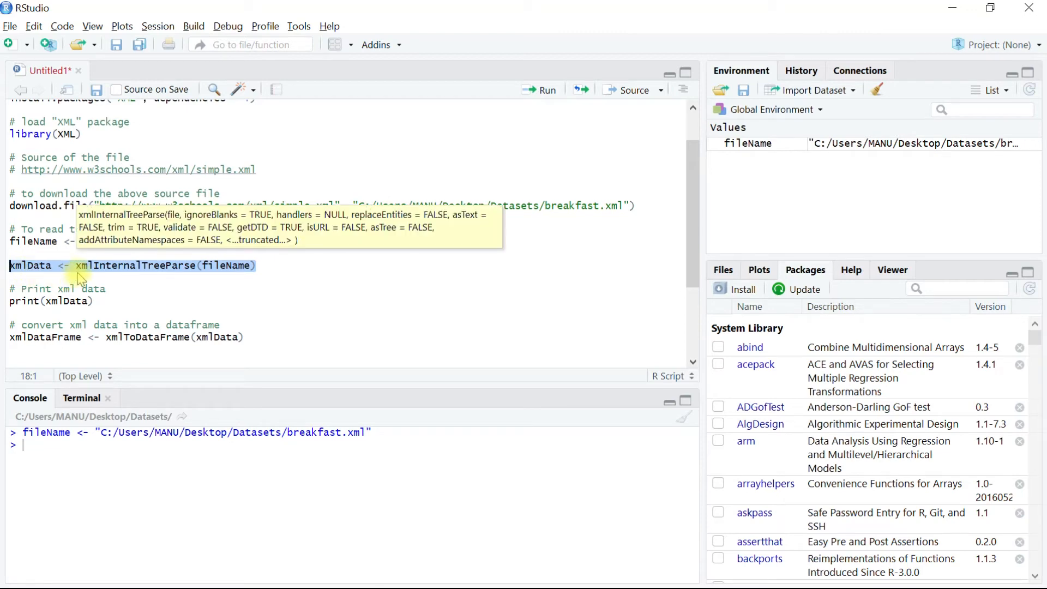
pyautogui.moveTo(135, 266)
pyautogui.click(334, 269)
pyautogui.moveTo(258, 265); pyautogui.dragTo(10, 265)
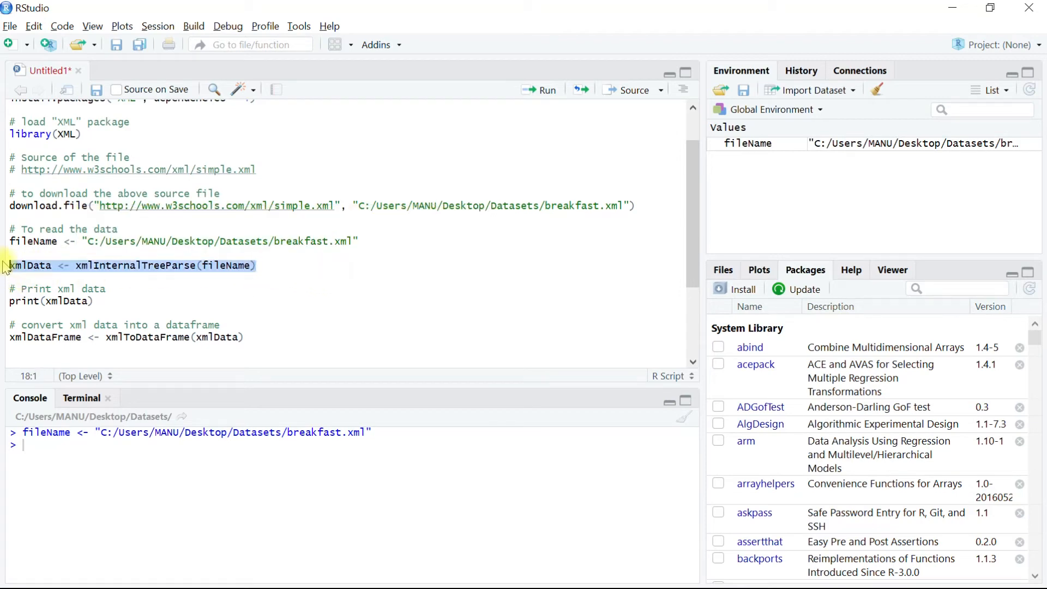
pyautogui.click(548, 91)
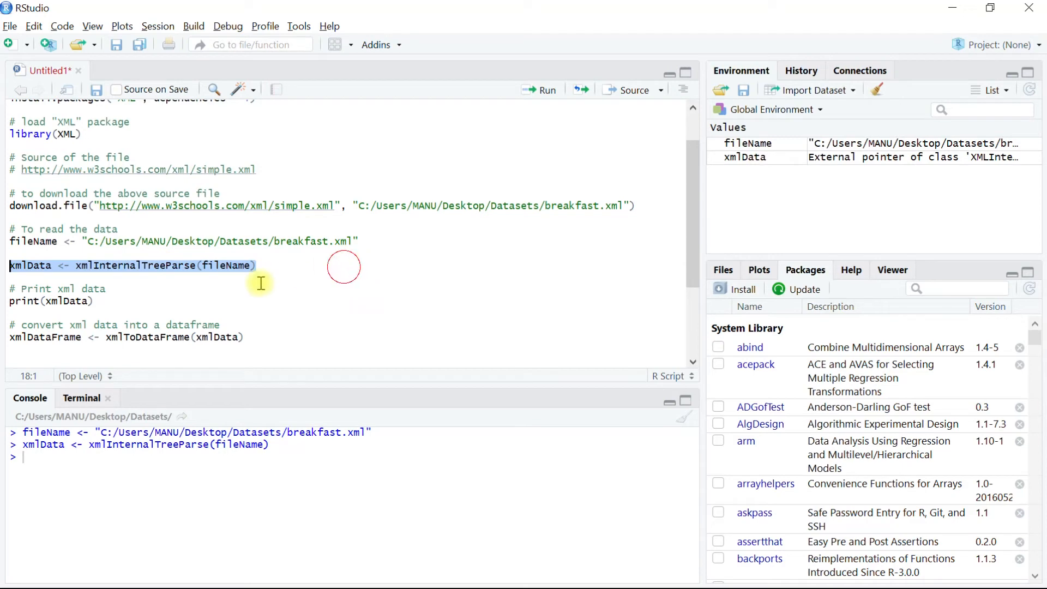
pyautogui.click(345, 265)
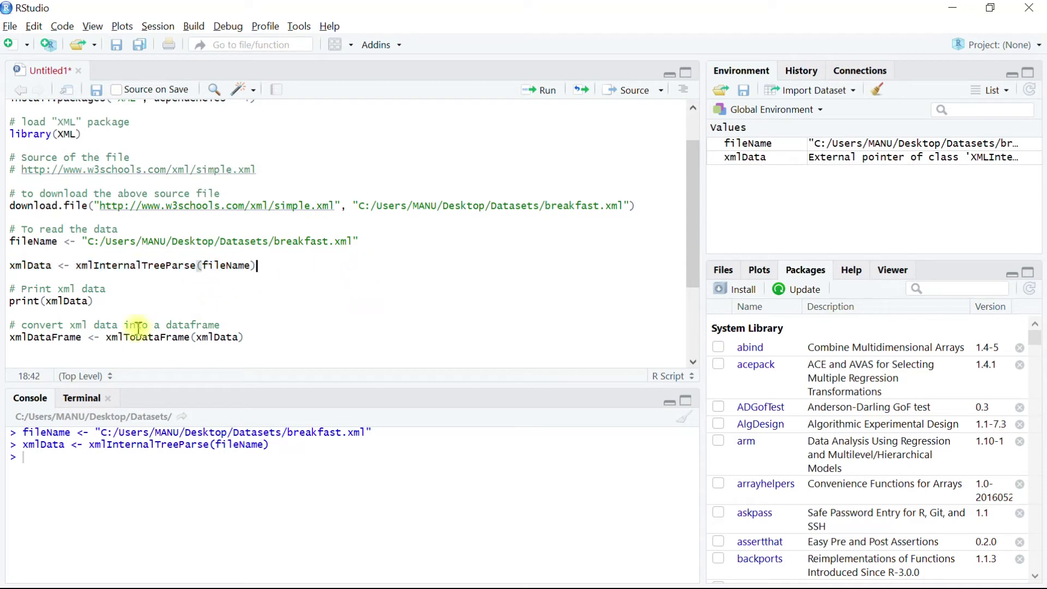
# Step: Run print(xmlData) and enlarge the console to see the breakfast_menu output
pyautogui.click(92, 301)
pyautogui.click(540, 90)
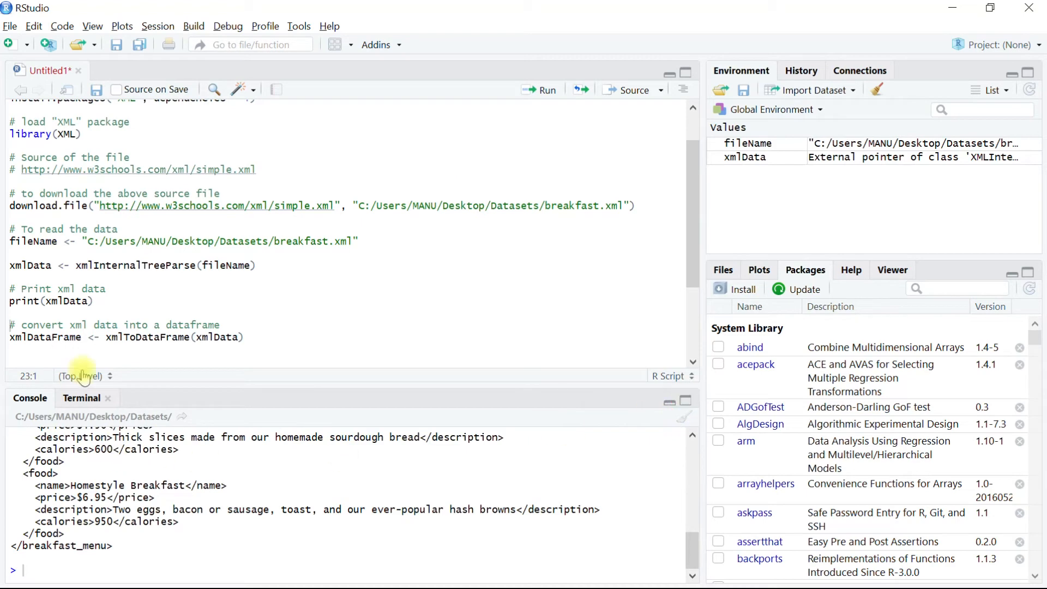
pyautogui.moveTo(82, 387); pyautogui.dragTo(83, 74)
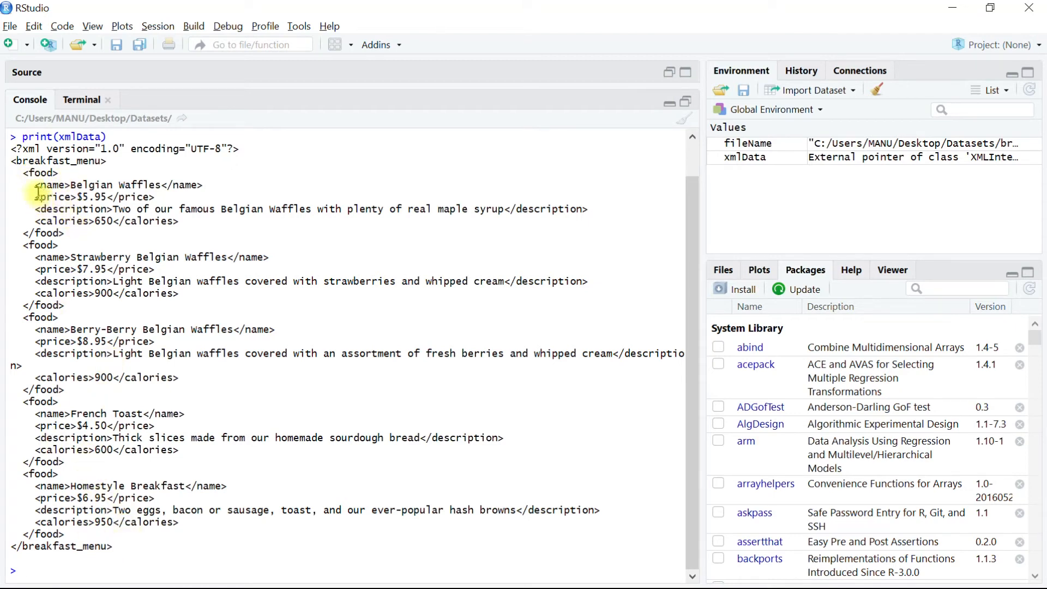
# Step: Highlight the waffle food records and their name, description and calories tags
pyautogui.moveTo(36, 185)
pyautogui.mouseDown()
pyautogui.moveTo(51, 199)
pyautogui.moveTo(195, 222)
pyautogui.mouseUp()
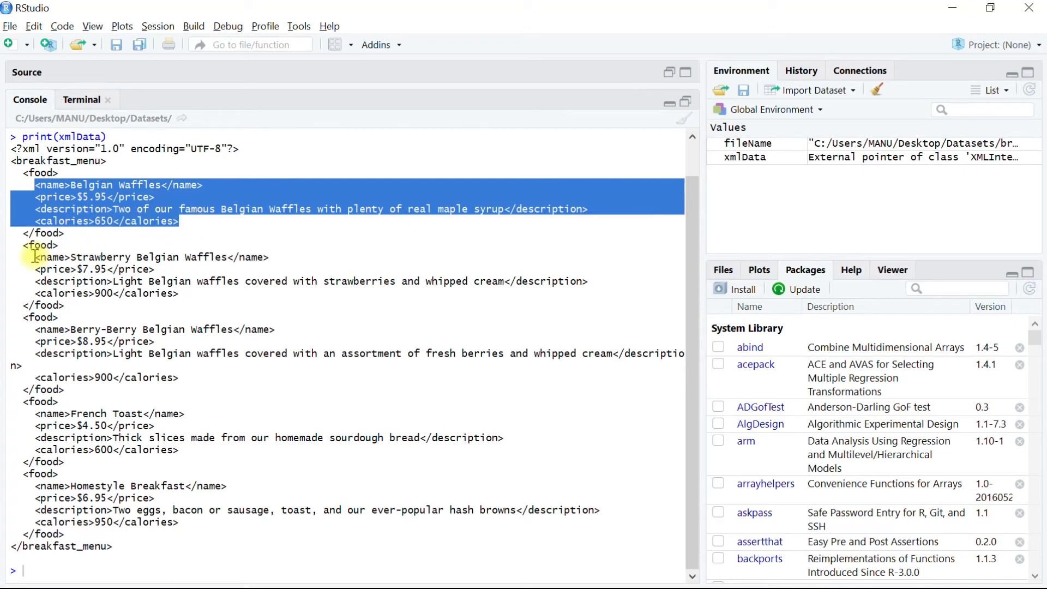
pyautogui.moveTo(37, 257); pyautogui.dragTo(184, 296)
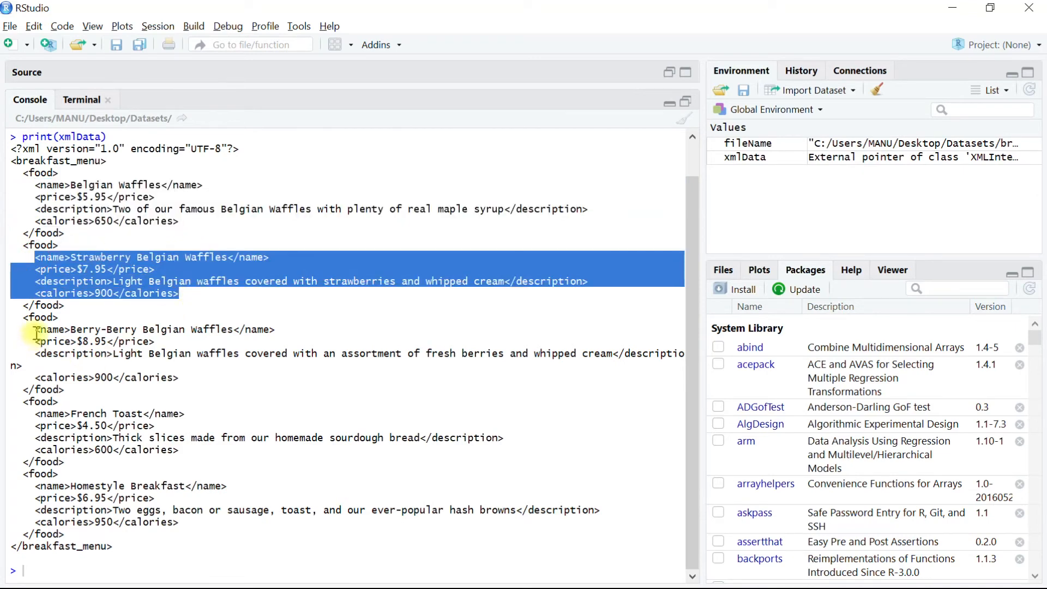
pyautogui.moveTo(36, 330); pyautogui.dragTo(144, 360)
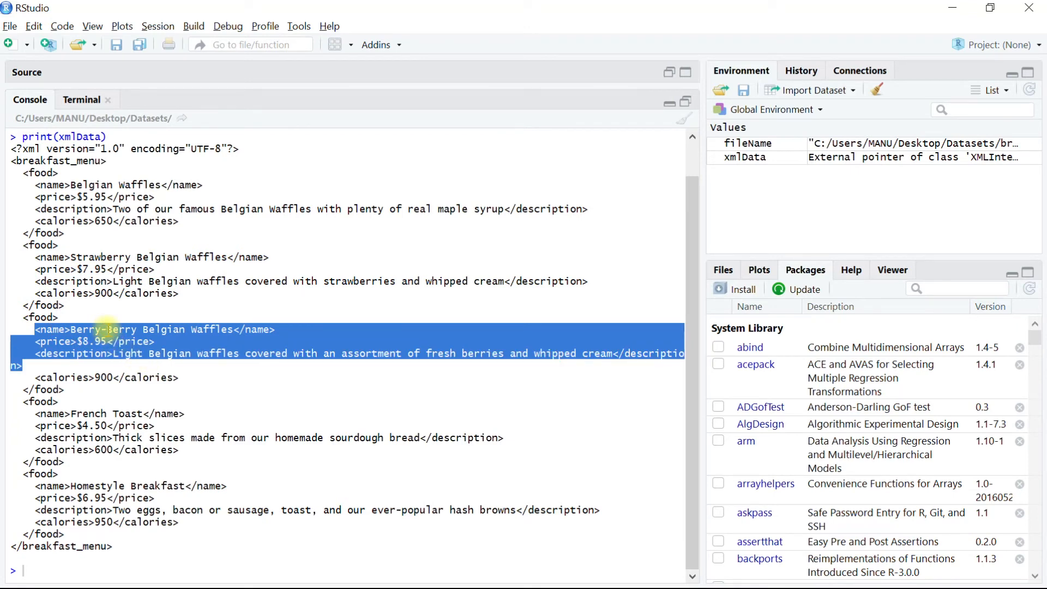
pyautogui.click(109, 331)
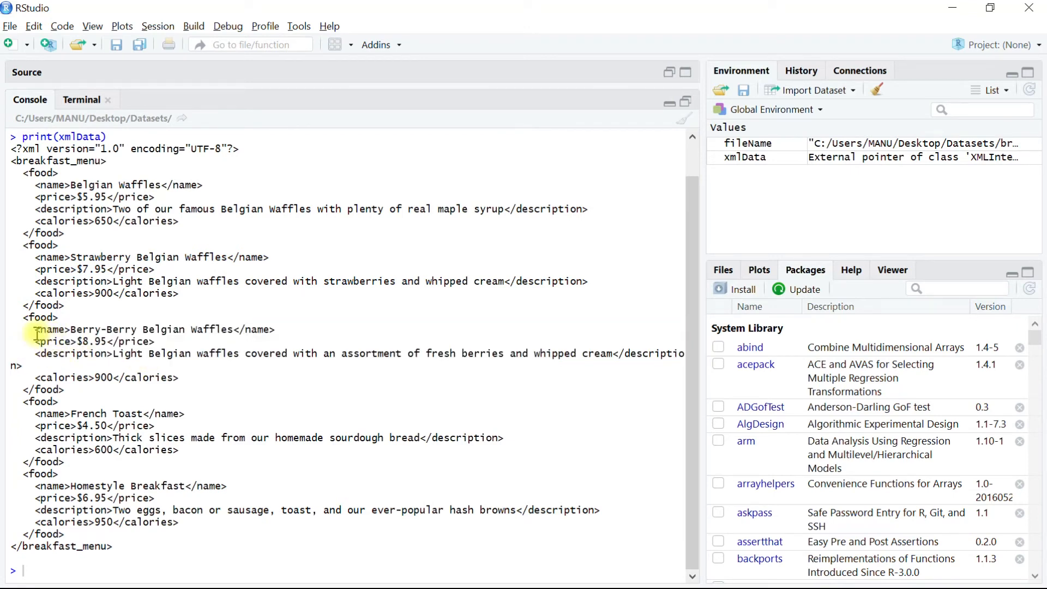
pyautogui.doubleClick(49, 329)
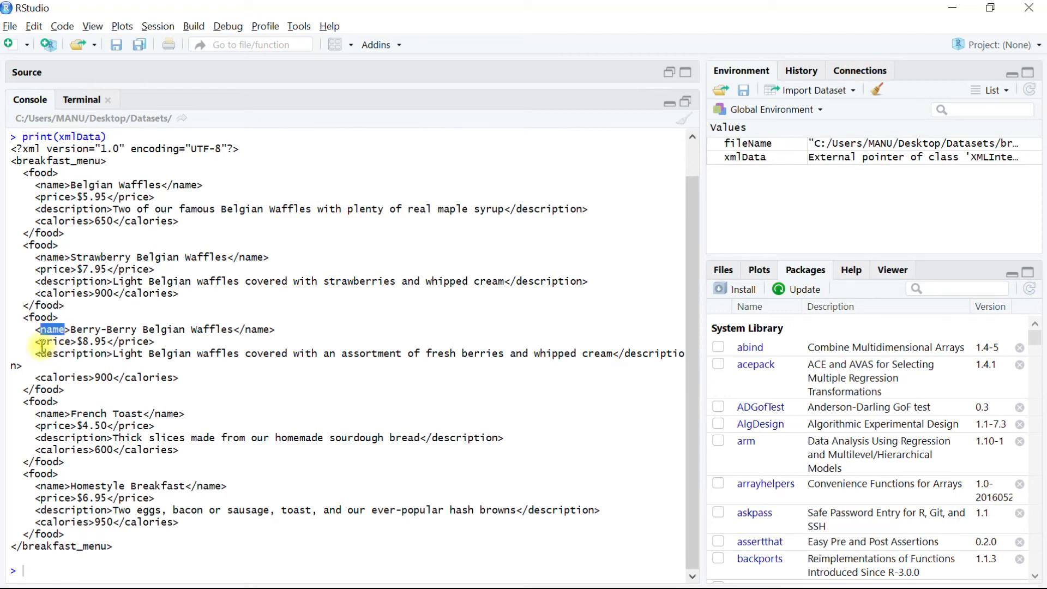
pyautogui.moveTo(36, 341); pyautogui.dragTo(109, 355)
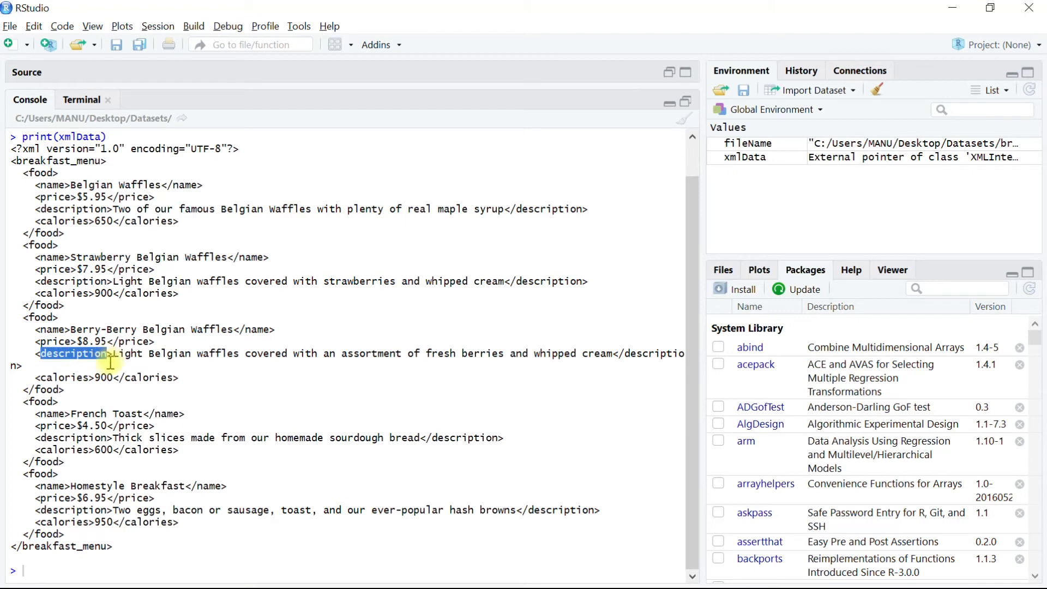
pyautogui.moveTo(39, 378); pyautogui.dragTo(86, 379)
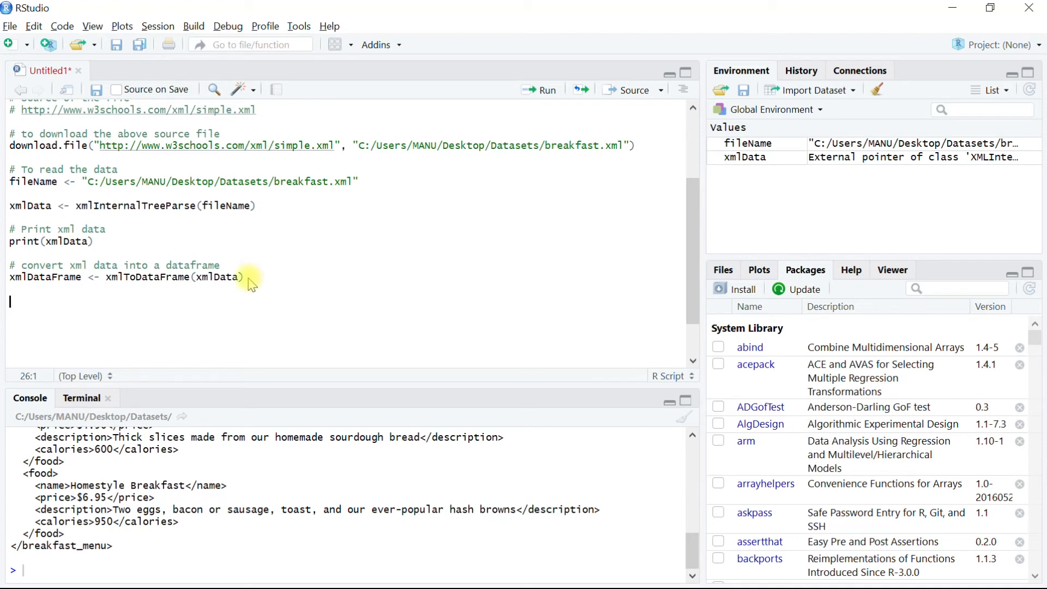
pyautogui.moveTo(106, 277); pyautogui.dragTo(189, 278)
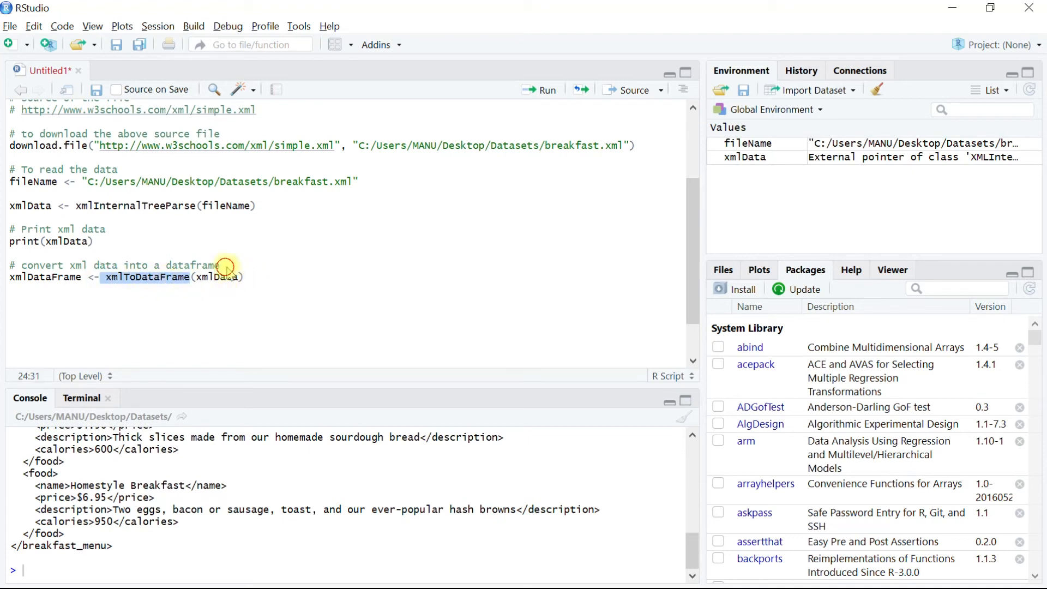
pyautogui.click(226, 265)
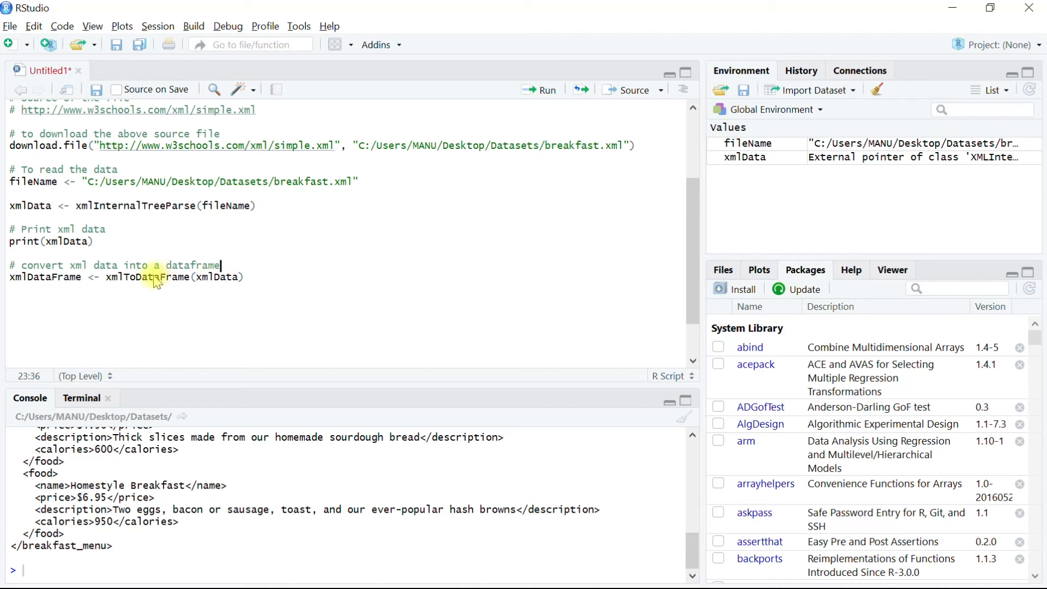
pyautogui.doubleClick(217, 278)
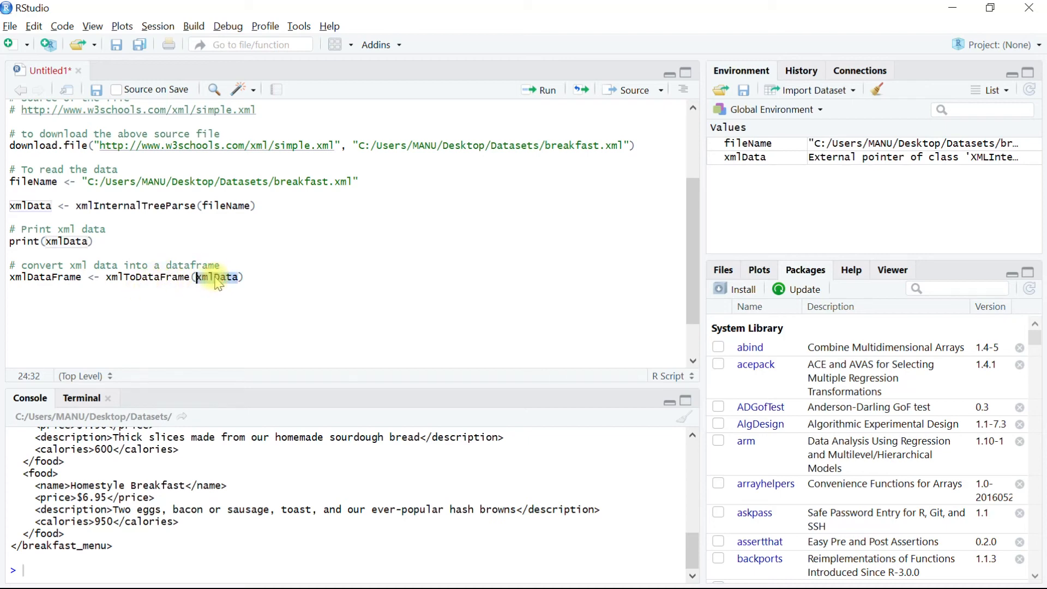
pyautogui.click(269, 279)
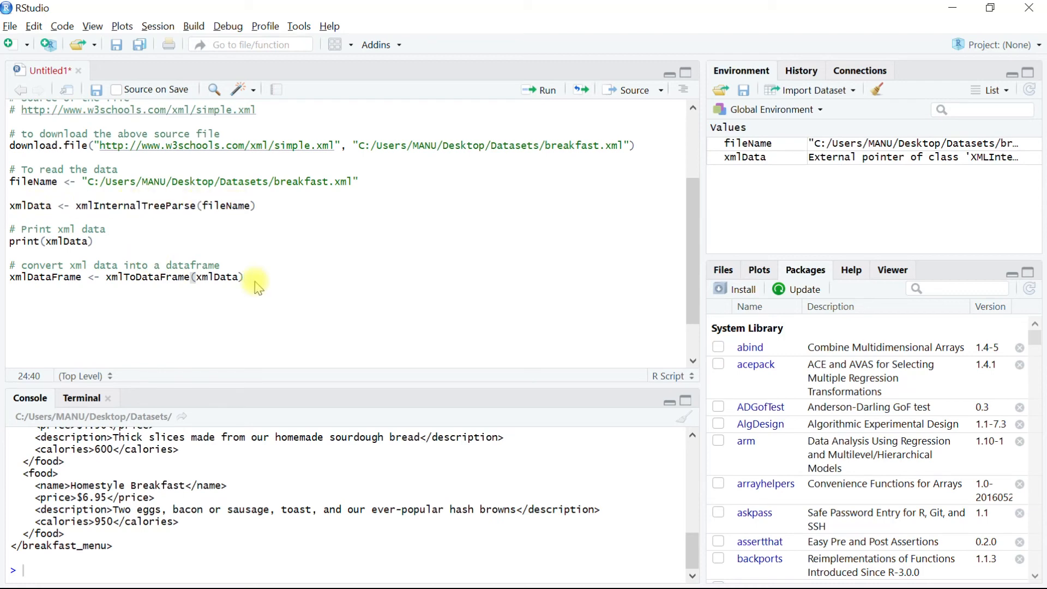
# Step: Run xmlDataFrame <- xmlToDataFrame(xmlData) to create the 5-by-4 data frame
pyautogui.click(540, 91)
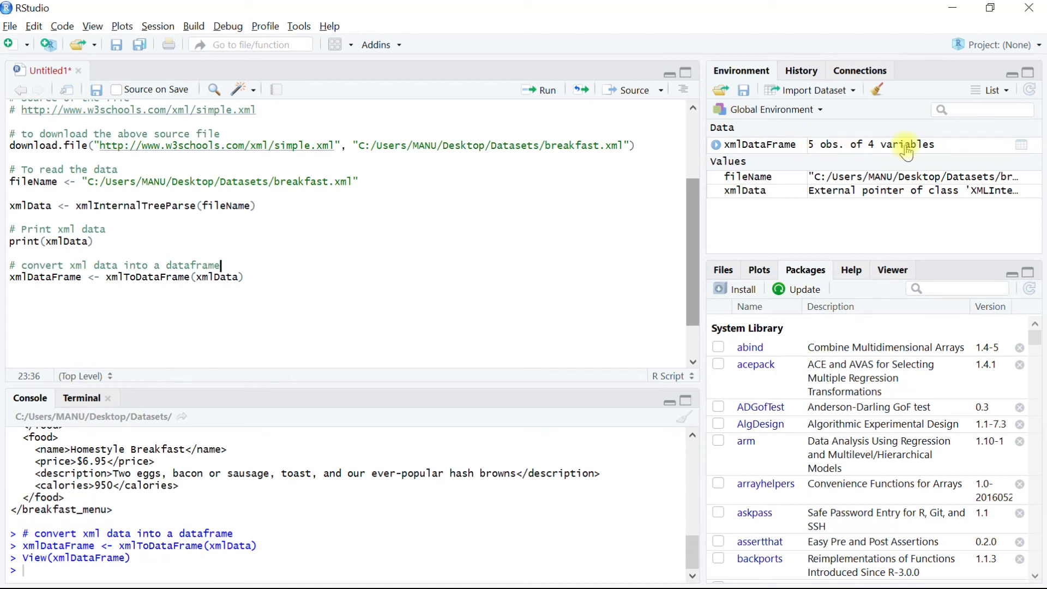
pyautogui.click(851, 146)
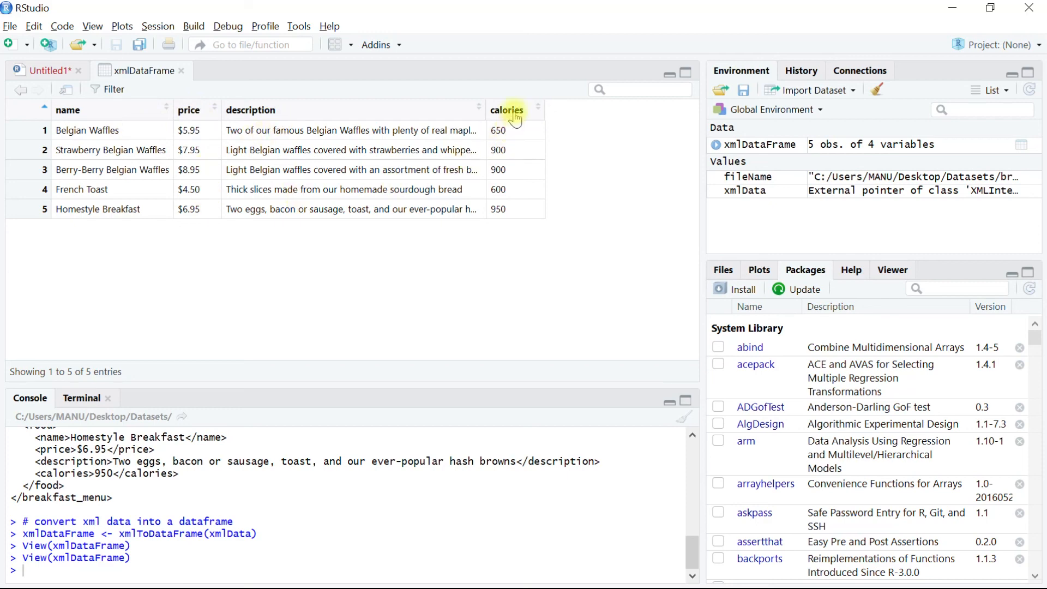
pyautogui.click(182, 71)
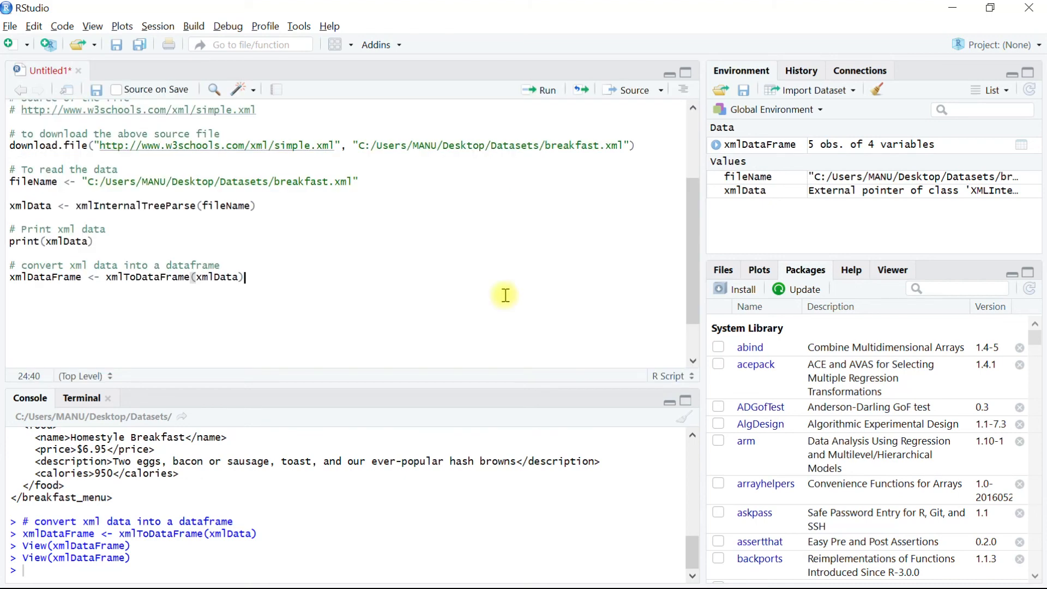